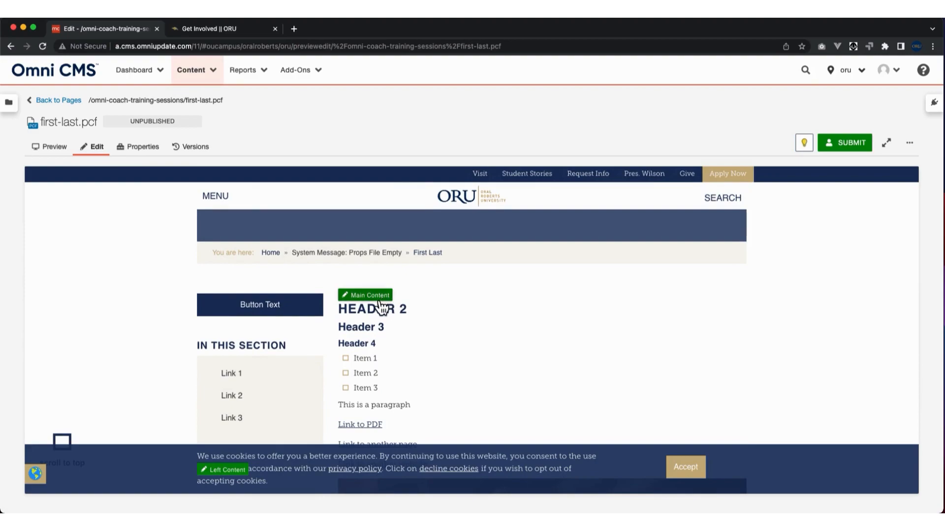
- Open the Main Content region for editing and add an empty paragraph below the Responsive Embed Video block
left_click(381, 297)
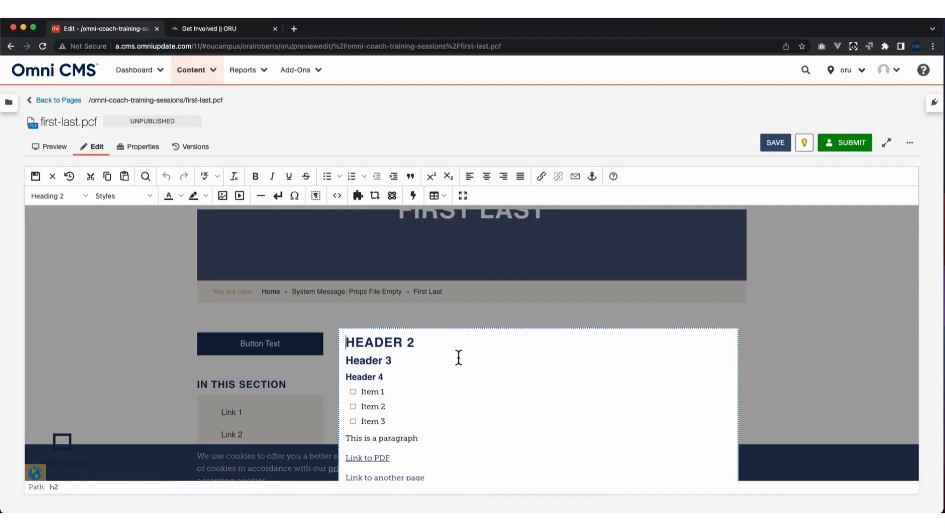
scroll(472, 363, "down", 5)
scroll(468, 351, "down", 3)
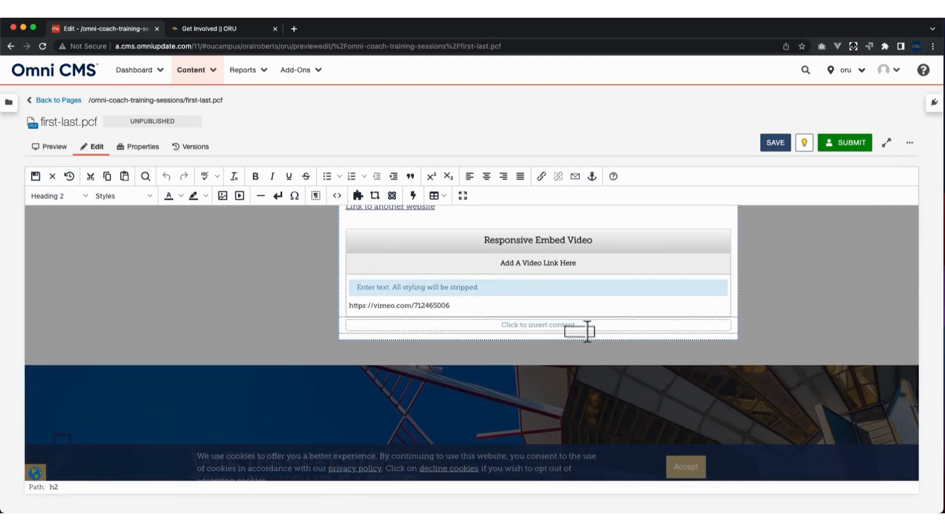
left_click(439, 327)
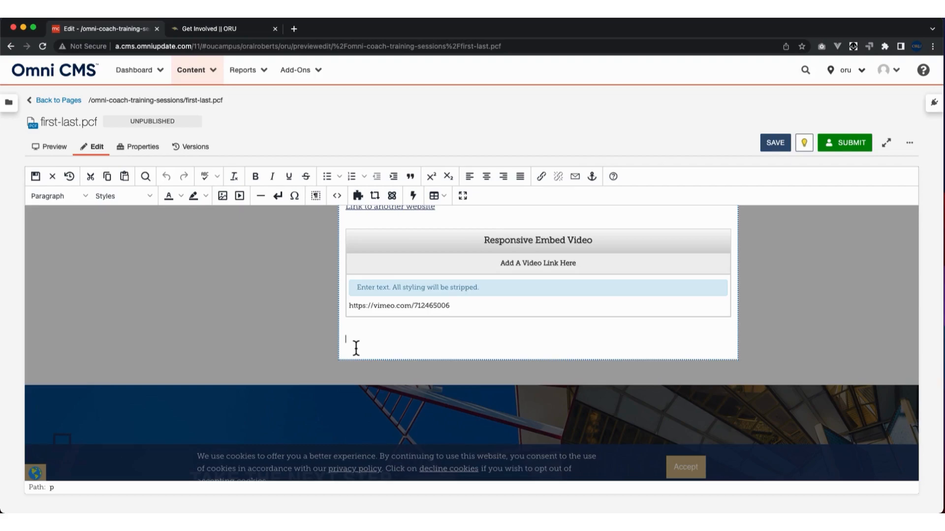
- Start inserting an image and browse the site's files to the training-images folder inside images, filtering by "train"
left_click(222, 196)
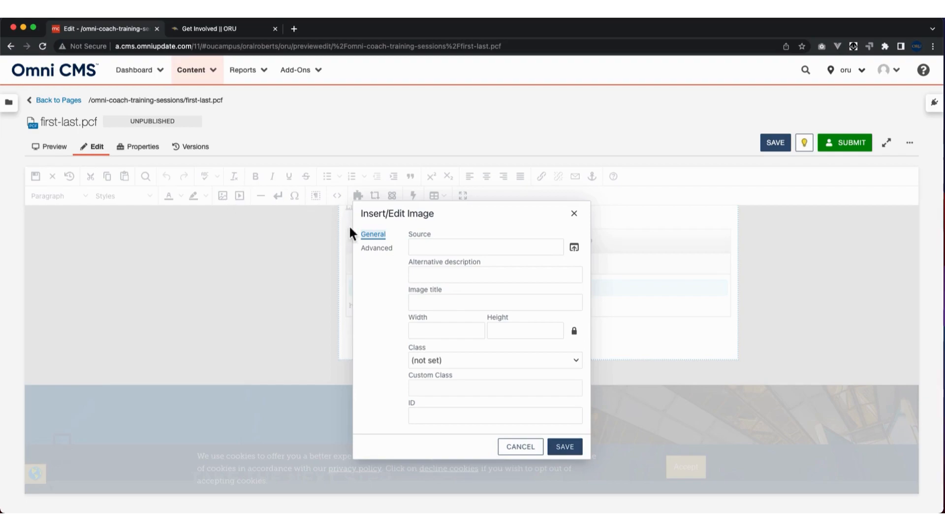
left_click(574, 247)
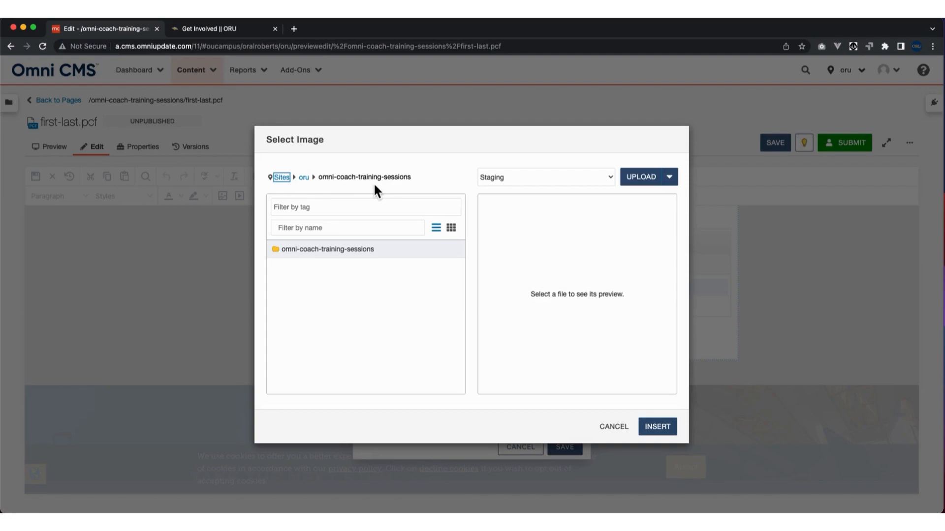
left_click(310, 180)
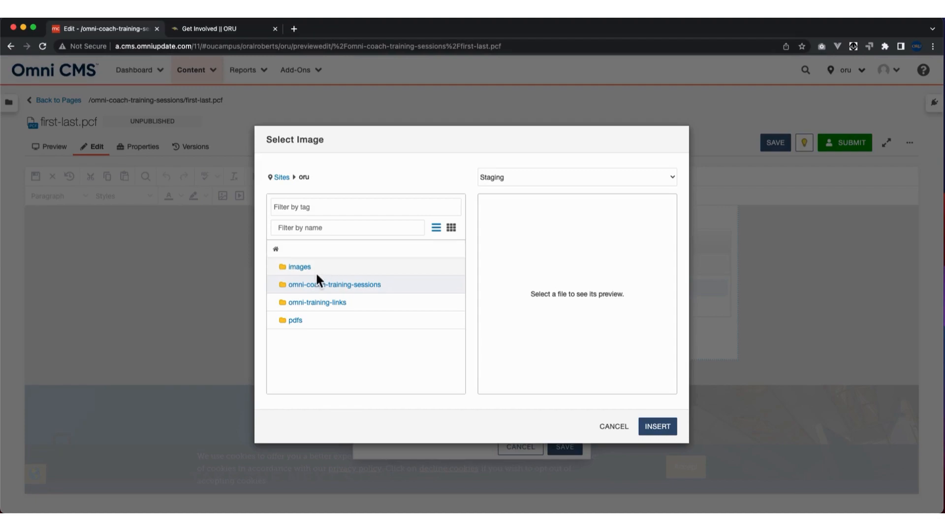
left_click(327, 228)
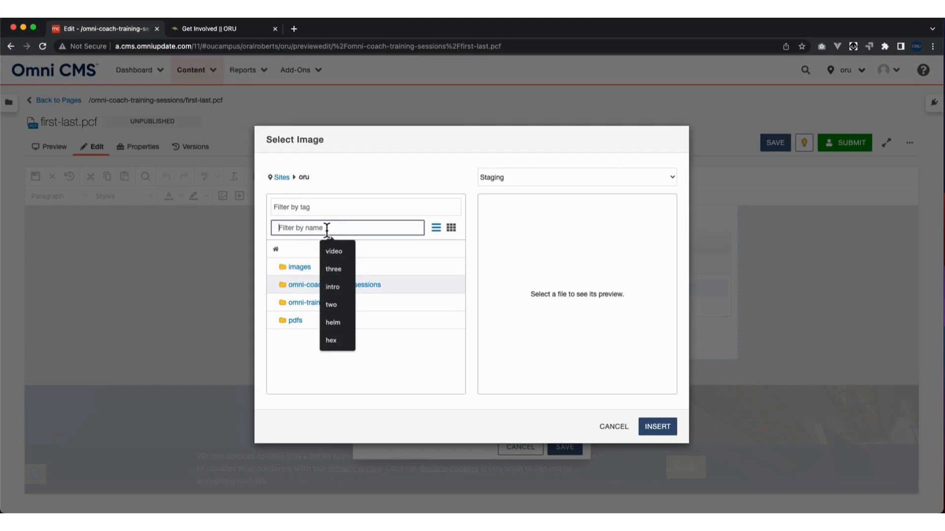
type("images")
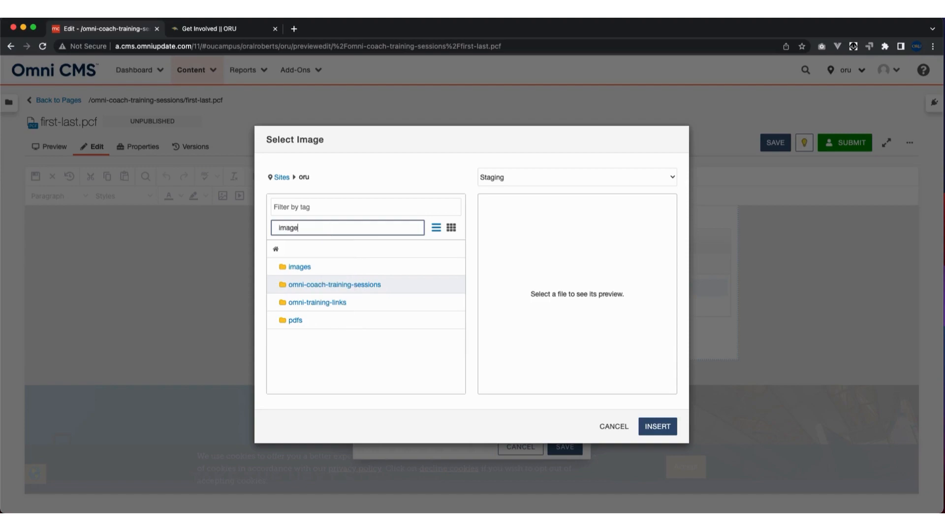
left_click(305, 268)
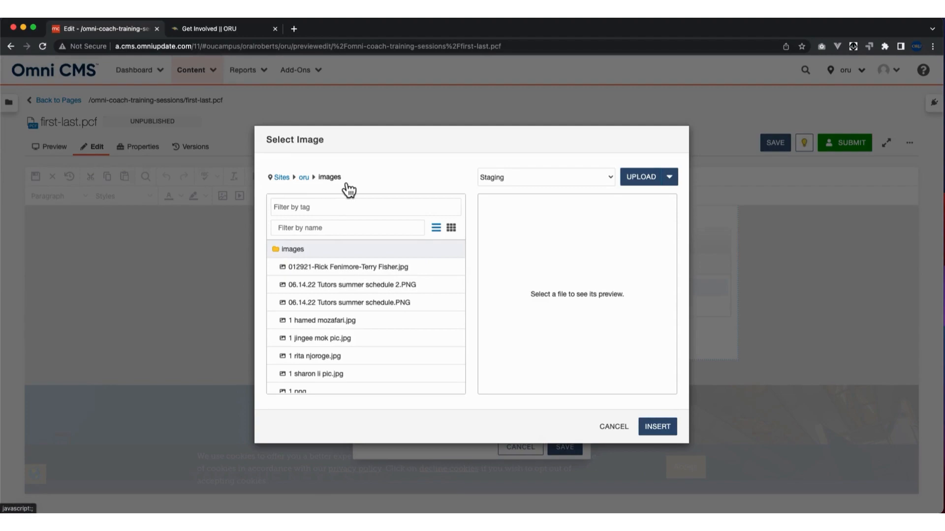
left_click(311, 233)
type("train")
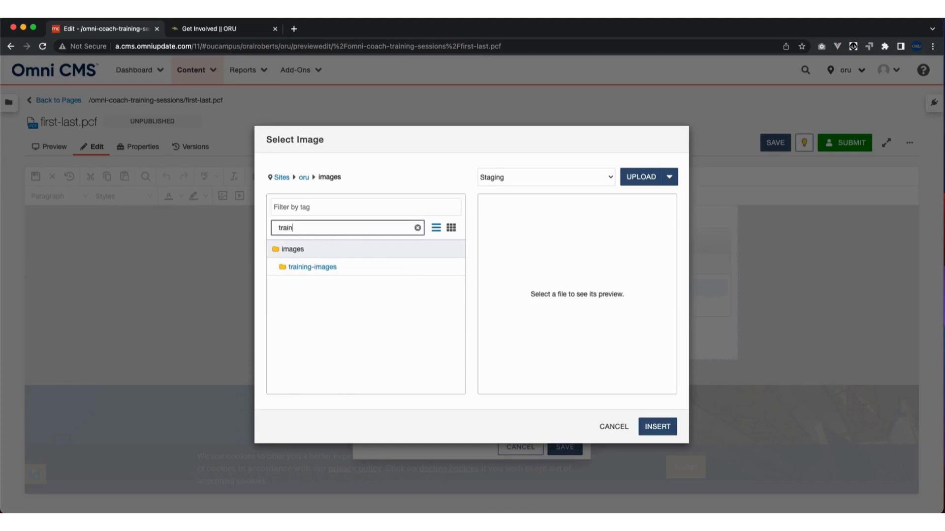
left_click(316, 269)
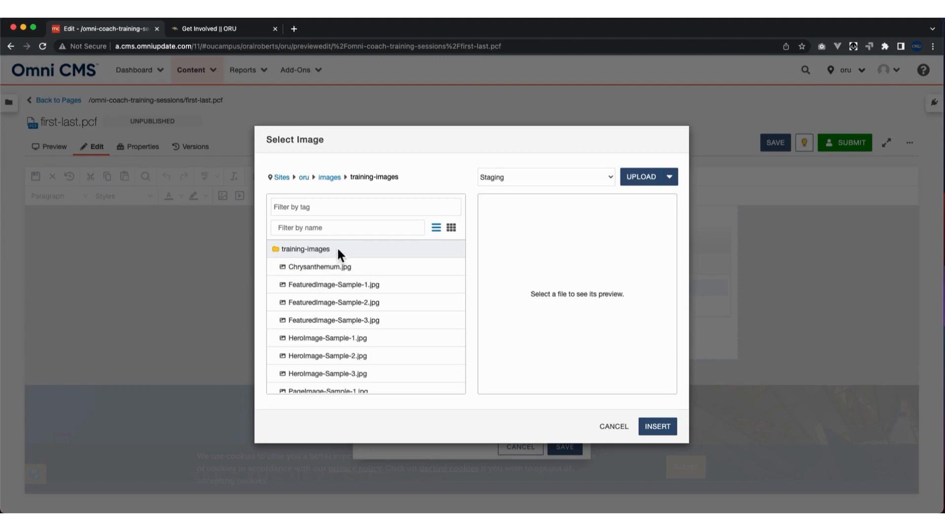
- Filter the training-images folder by "Page" and choose PageImage-Sample-1.jpg as the image source
scroll(372, 320, "down", 3)
scroll(372, 320, "up", 3)
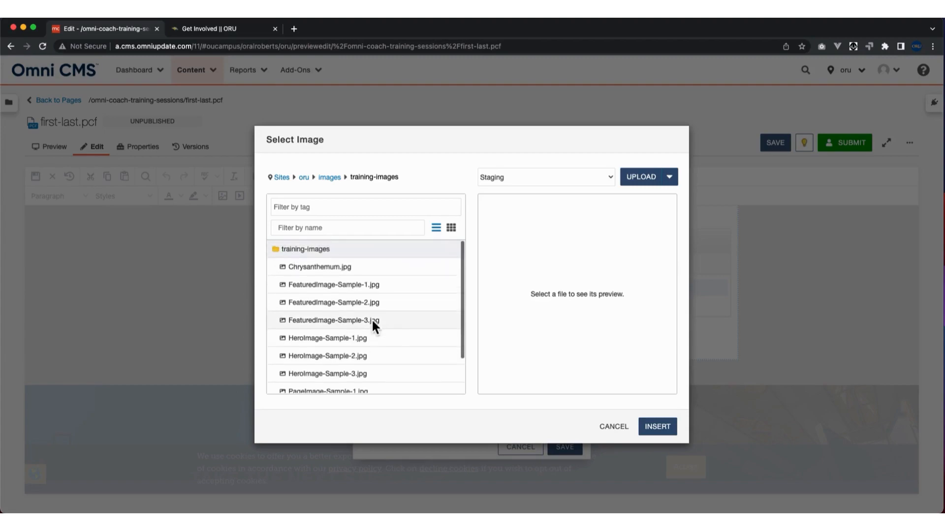
left_click(330, 229)
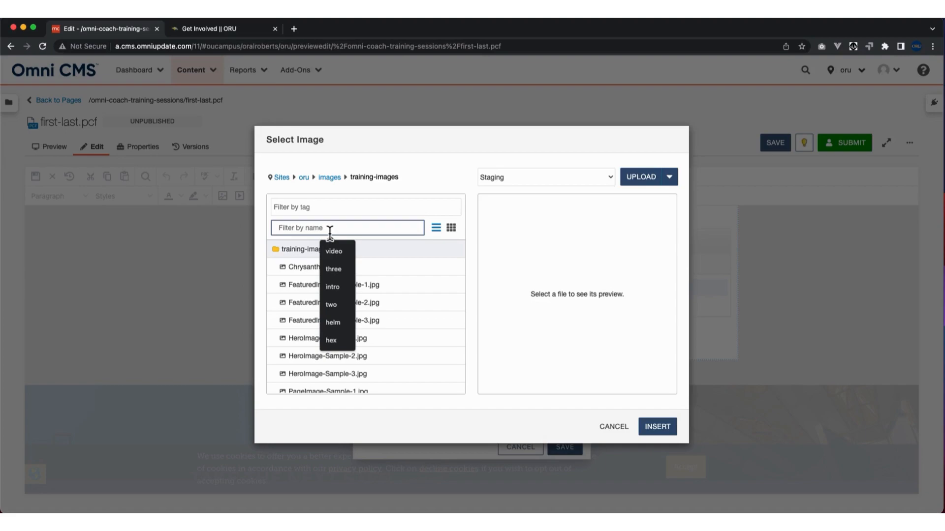
type("Page")
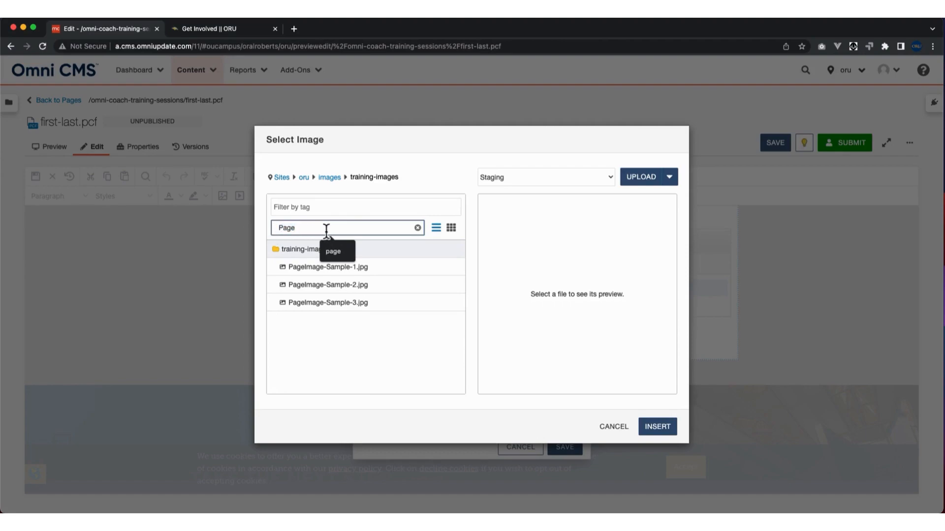
left_click(313, 268)
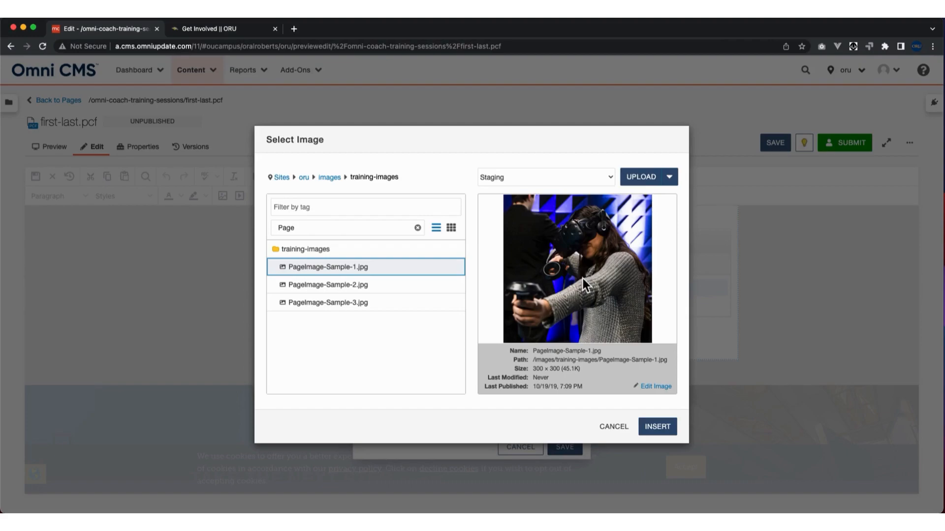
left_click(662, 429)
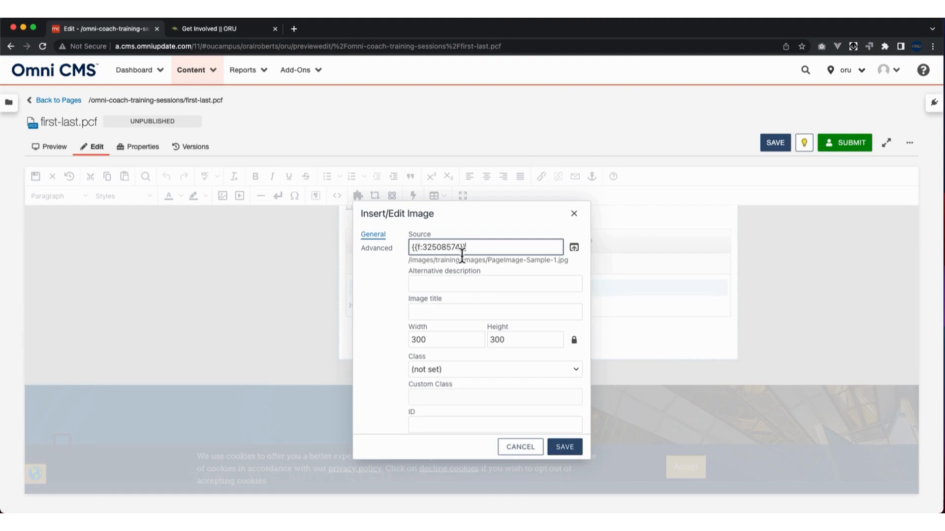
left_click_drag(480, 248, 400, 243)
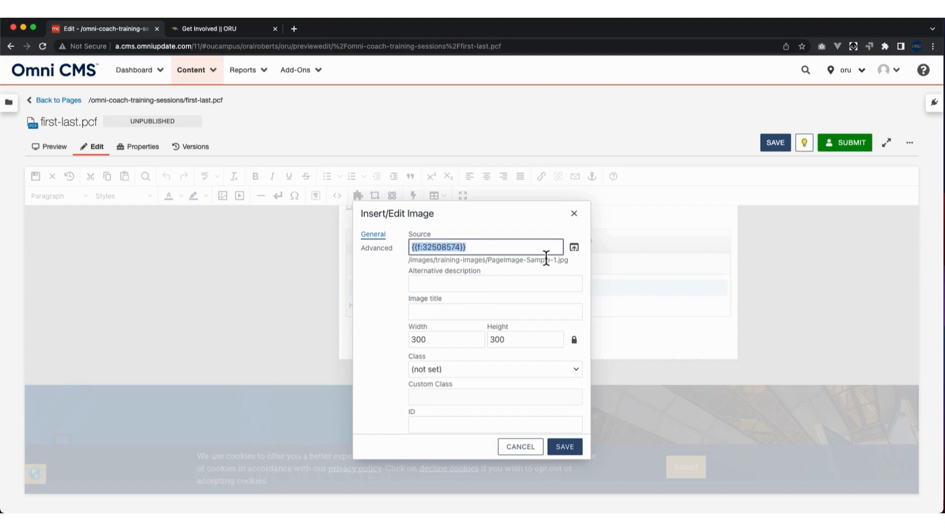
left_click(407, 260)
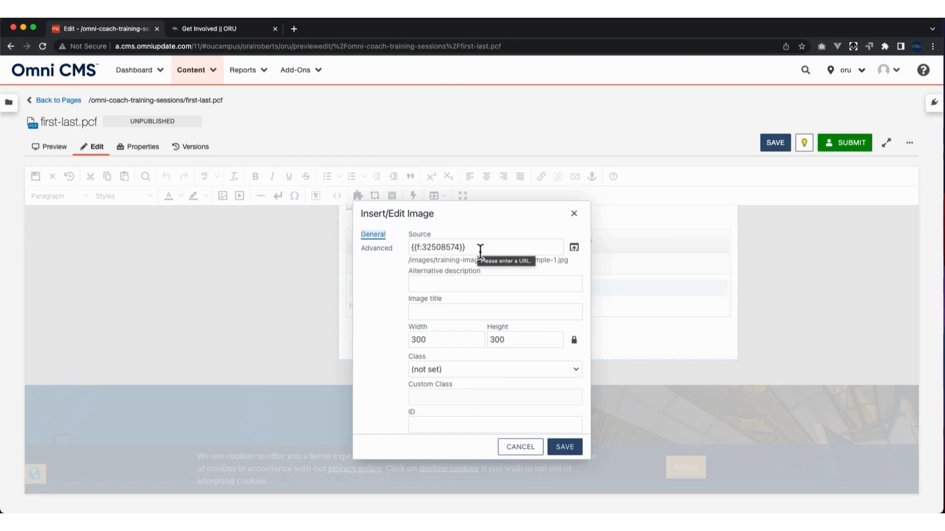
left_click_drag(480, 251, 408, 249)
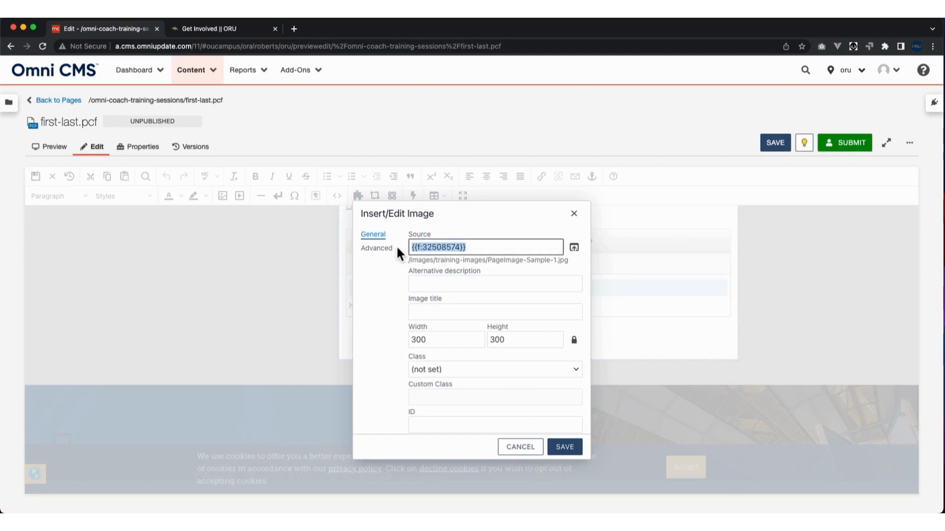
left_click(582, 253)
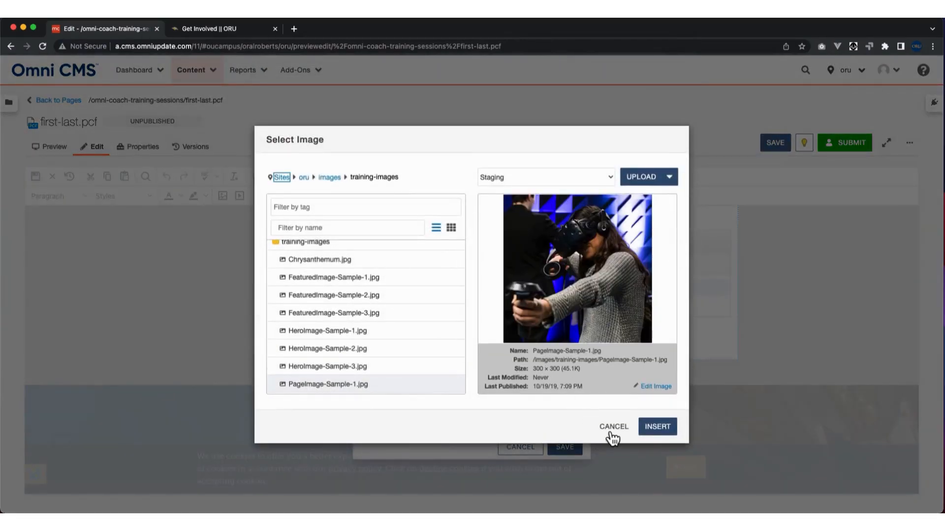
left_click(612, 427)
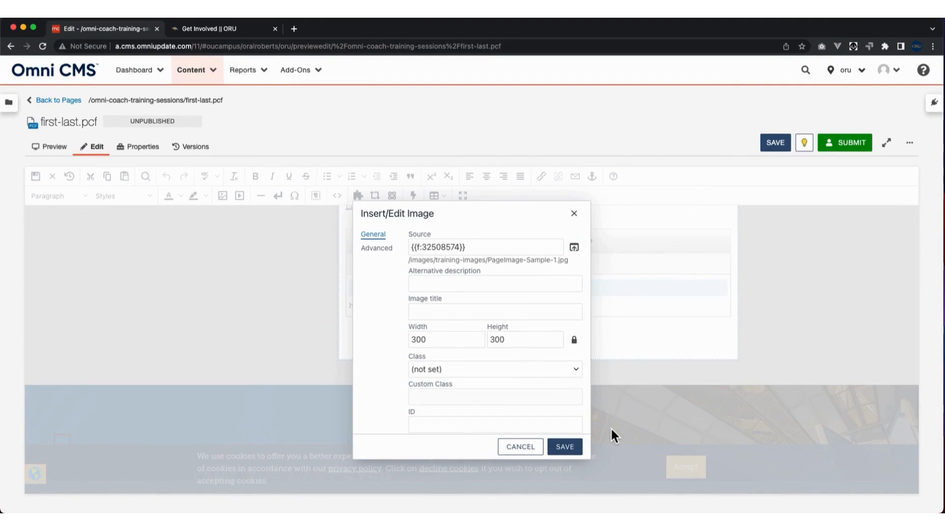
- Enter the alternative description "ORU student having fun with a VR headset" and save the image into the page at its existing size
left_click(425, 285)
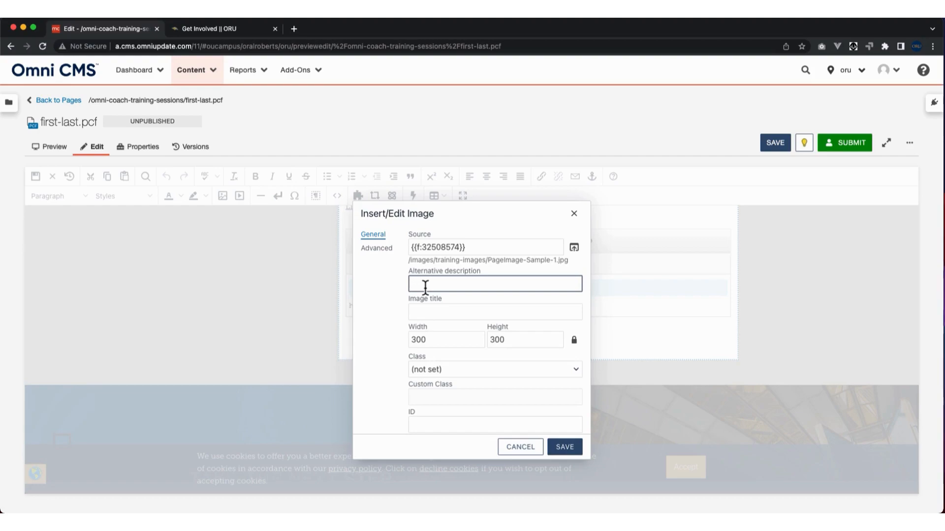
type("ORU student having fun with a VR Headset")
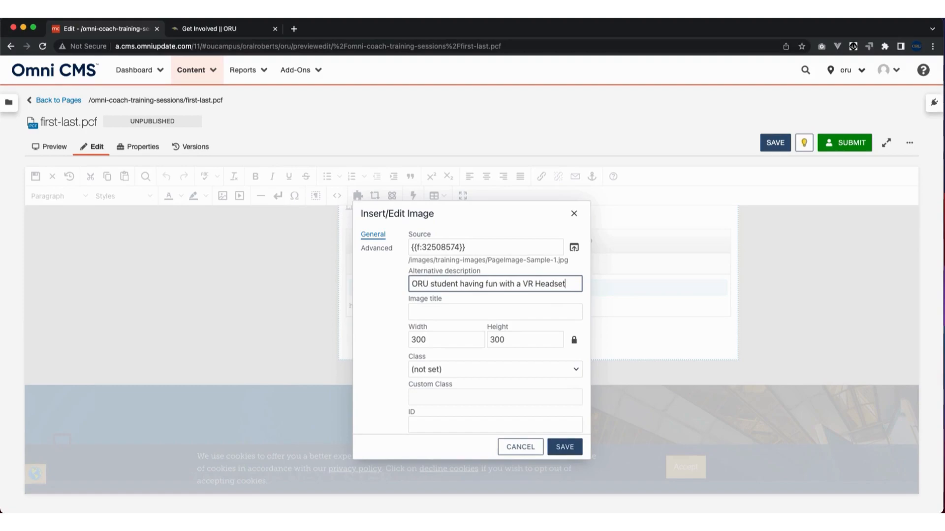
key("Delete")
type("h")
scroll(427, 287, "down", 1)
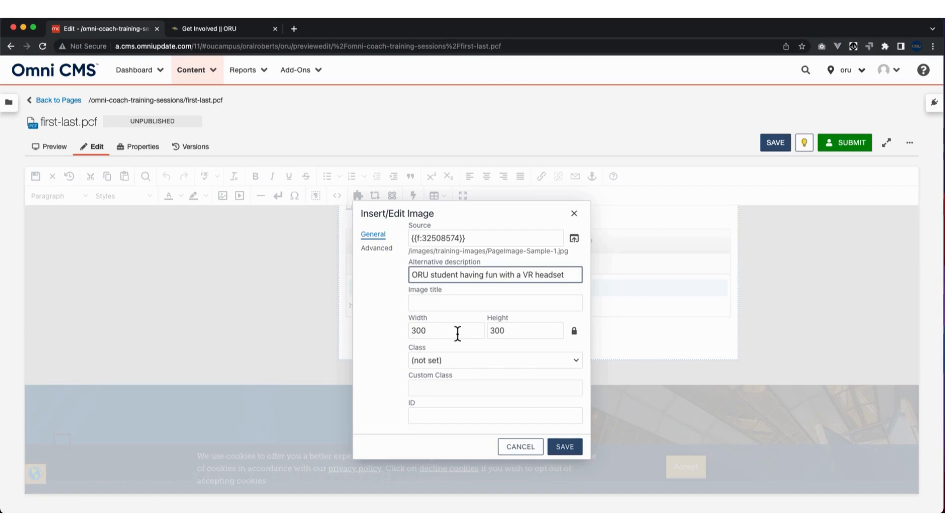
left_click(427, 335)
left_click(523, 337)
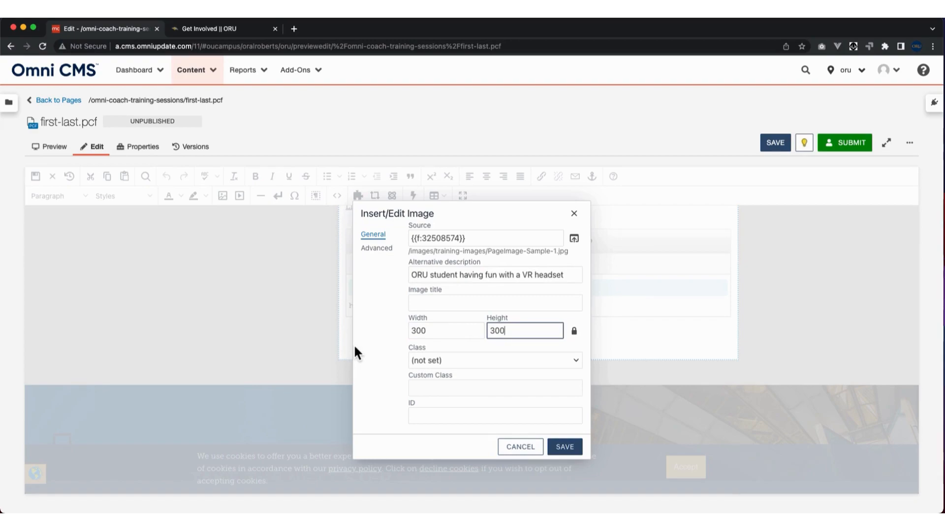
left_click(471, 331)
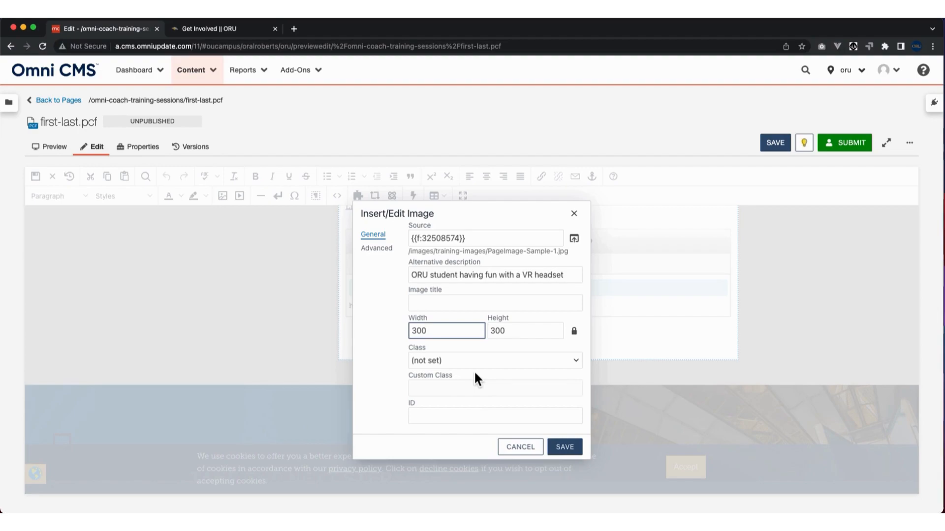
left_click(565, 448)
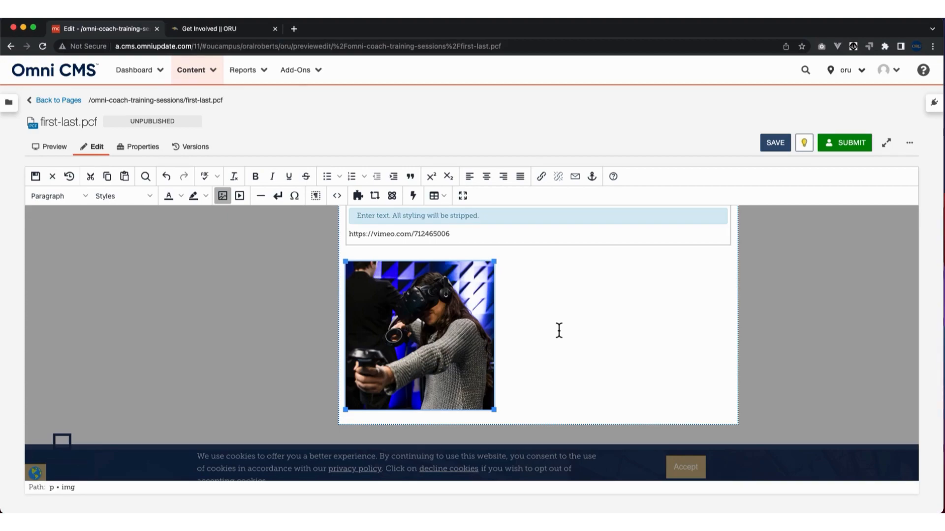
- Replace the inserted VR headset image with PageImage-Sample-2.jpg from the training-images folder, and save the page
right_click(421, 309)
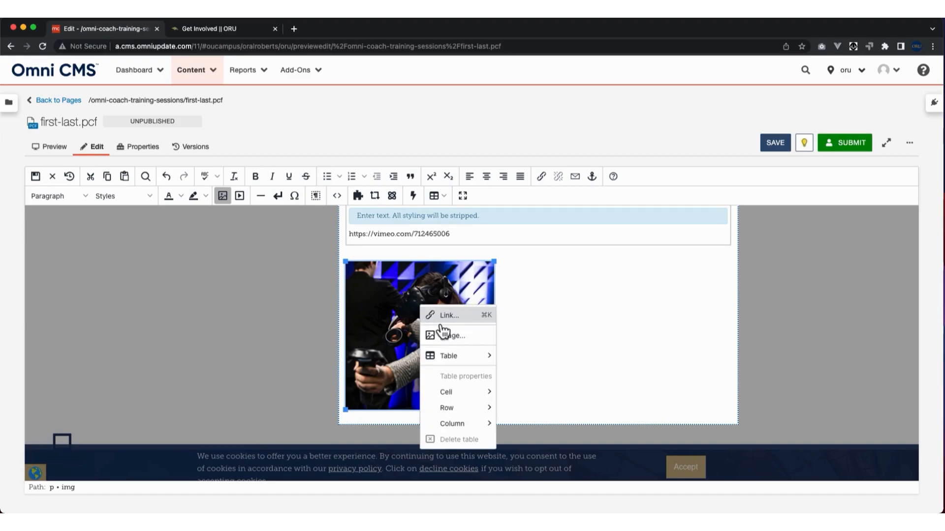
left_click(584, 301)
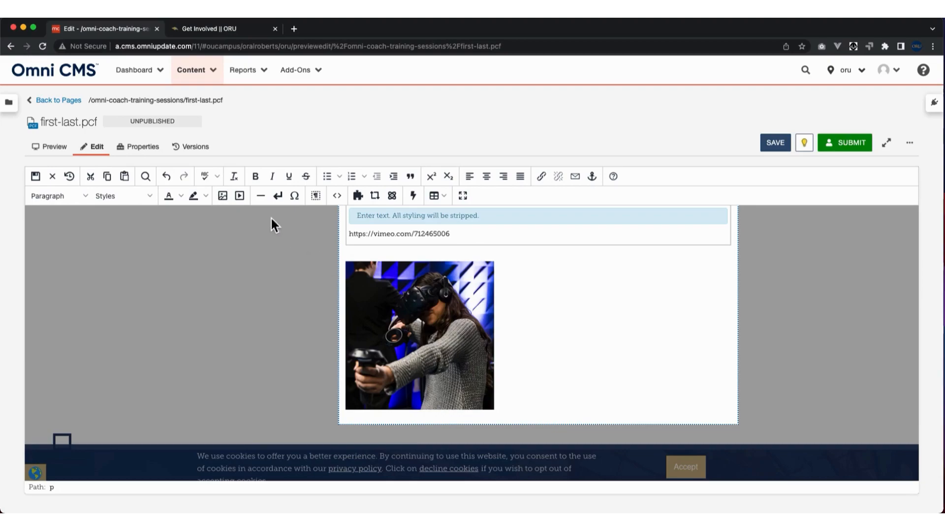
left_click(409, 289)
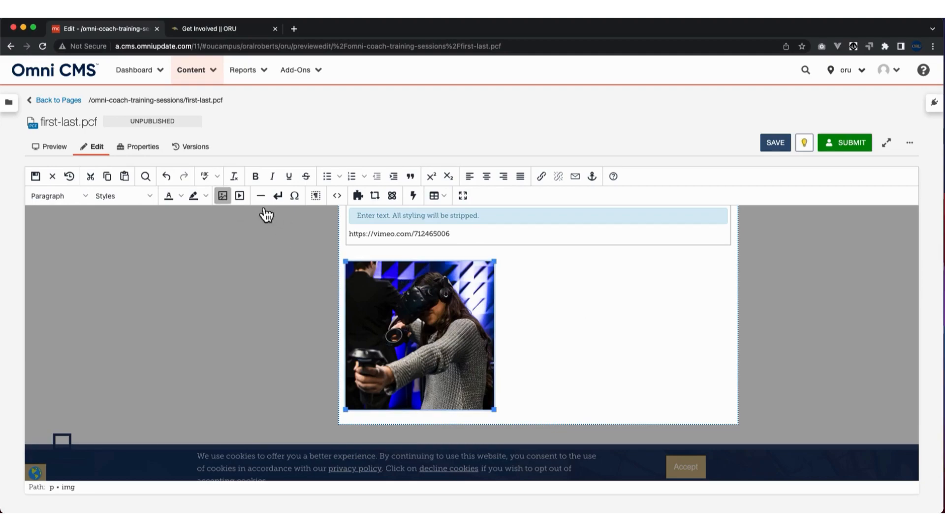
left_click(223, 196)
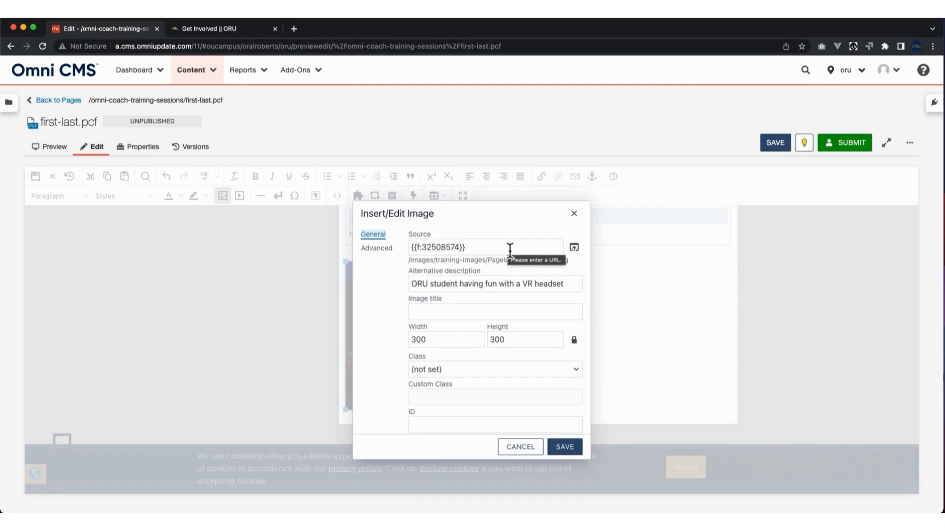
left_click(580, 251)
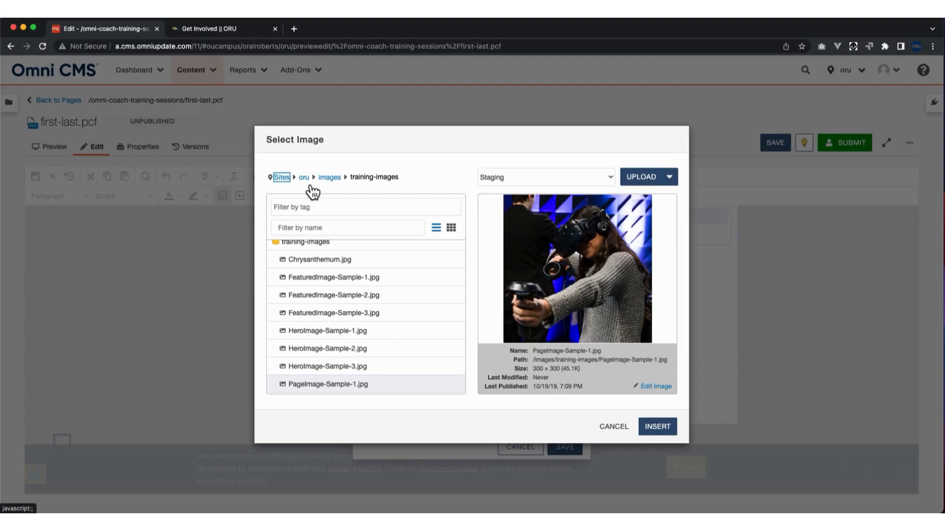
scroll(377, 278, "down", 2)
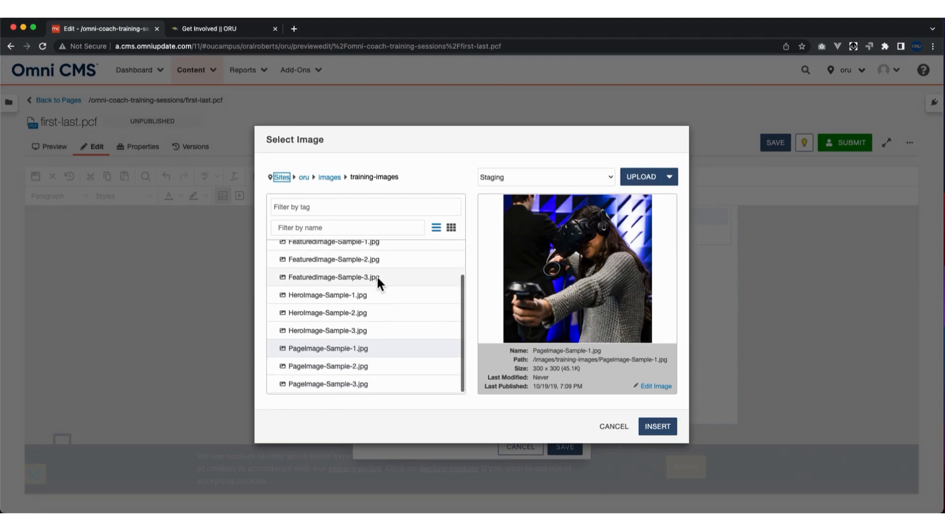
left_click(357, 369)
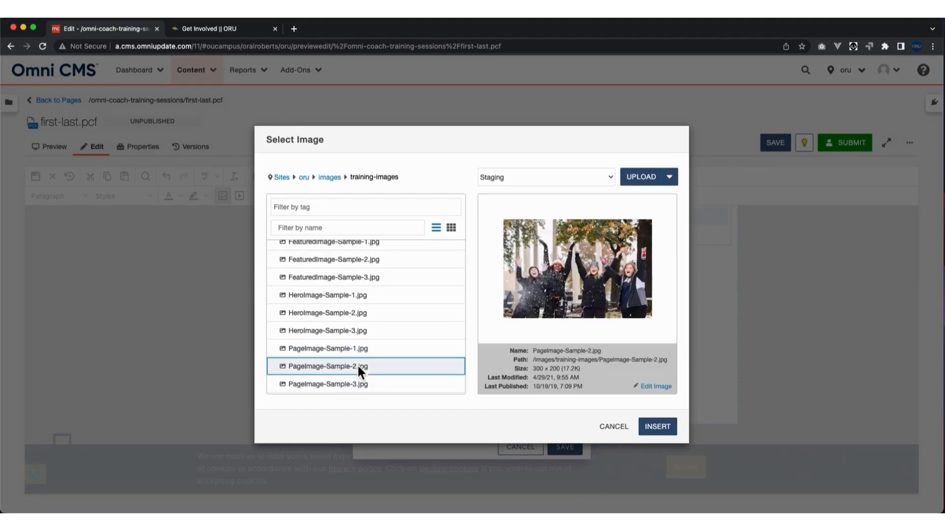
left_click(660, 427)
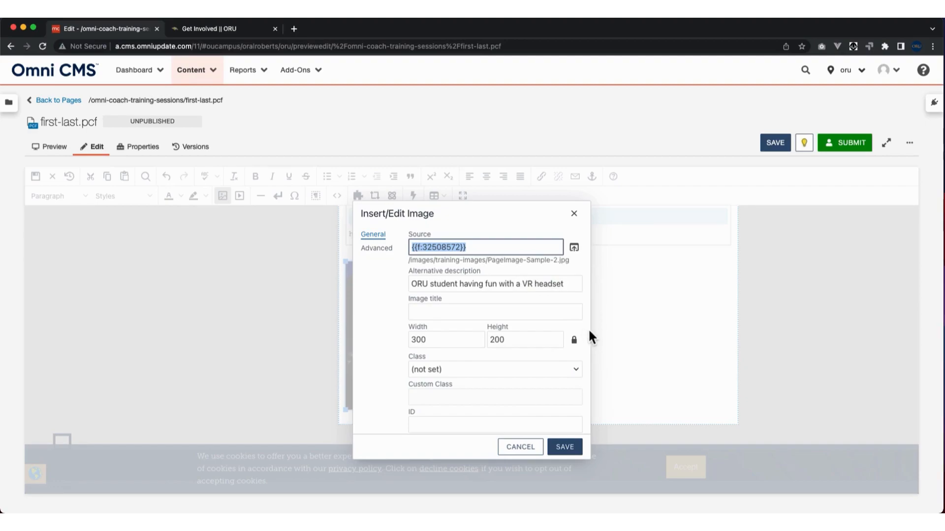
scroll(571, 415, "down", 1)
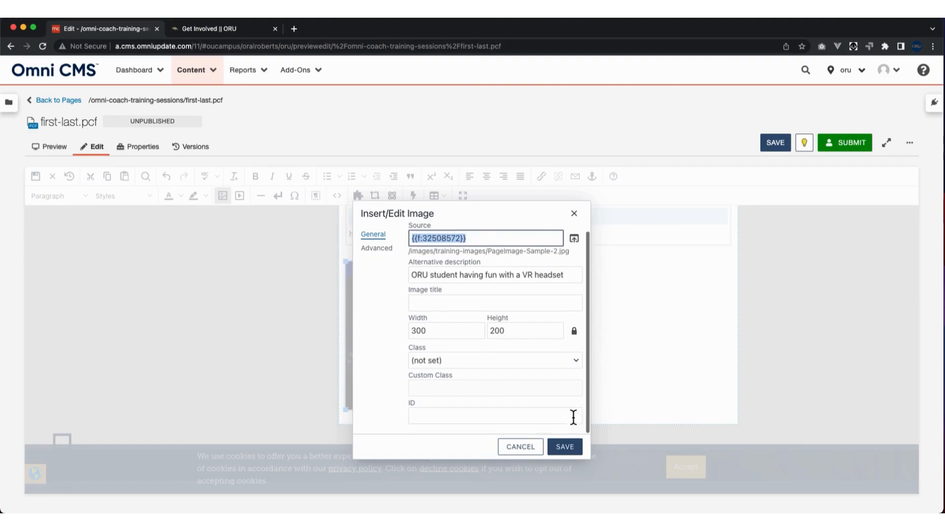
left_click(576, 450)
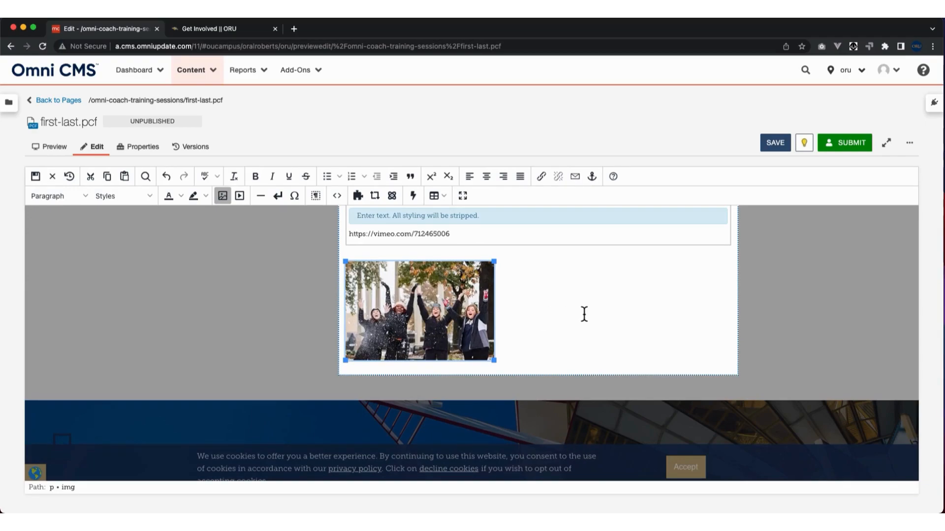
left_click(775, 143)
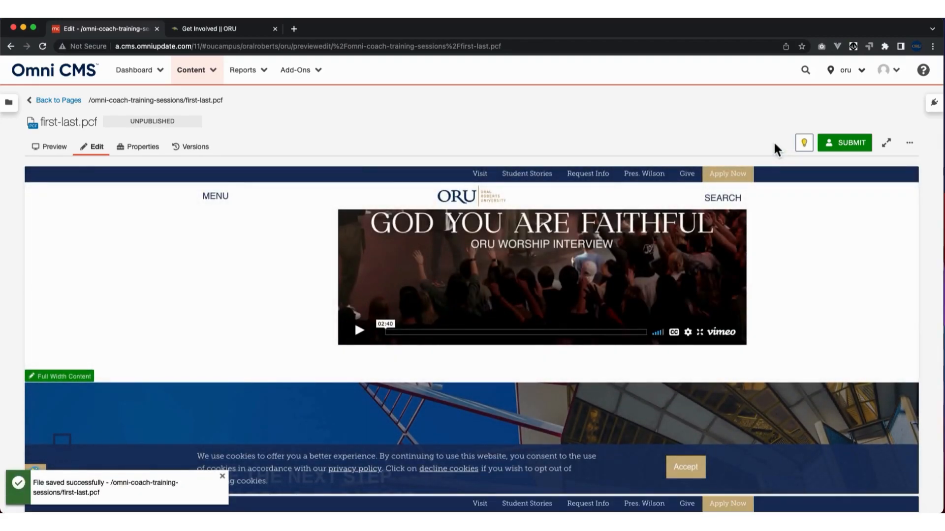
scroll(835, 224, "down", 2)
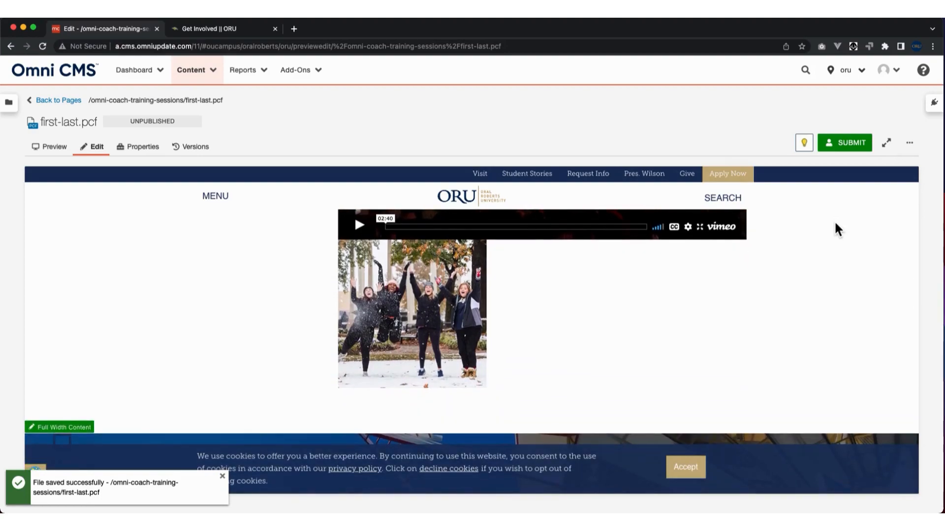